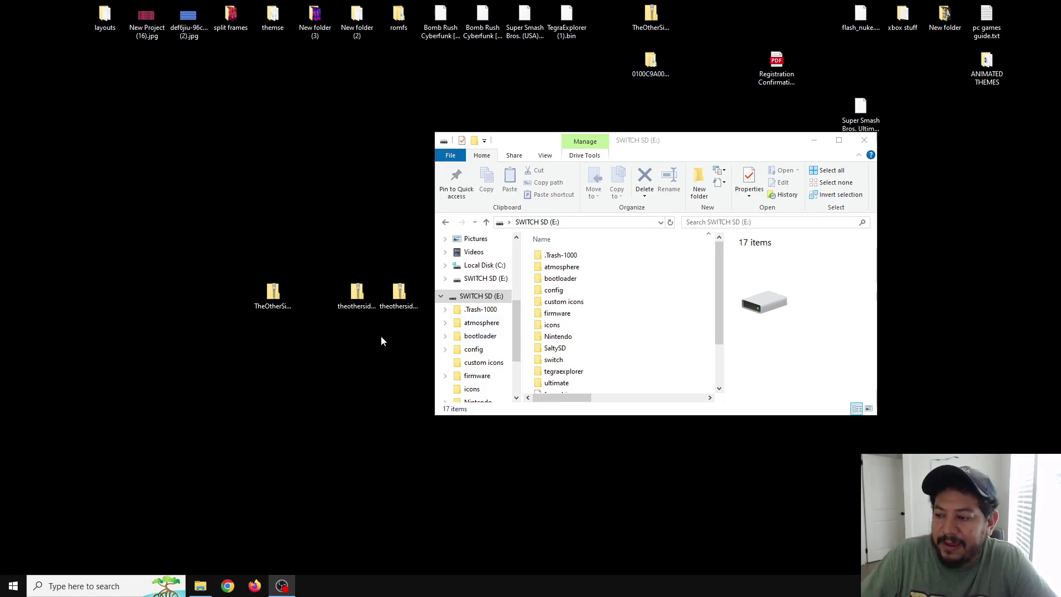
drag(409, 330, 350, 318)
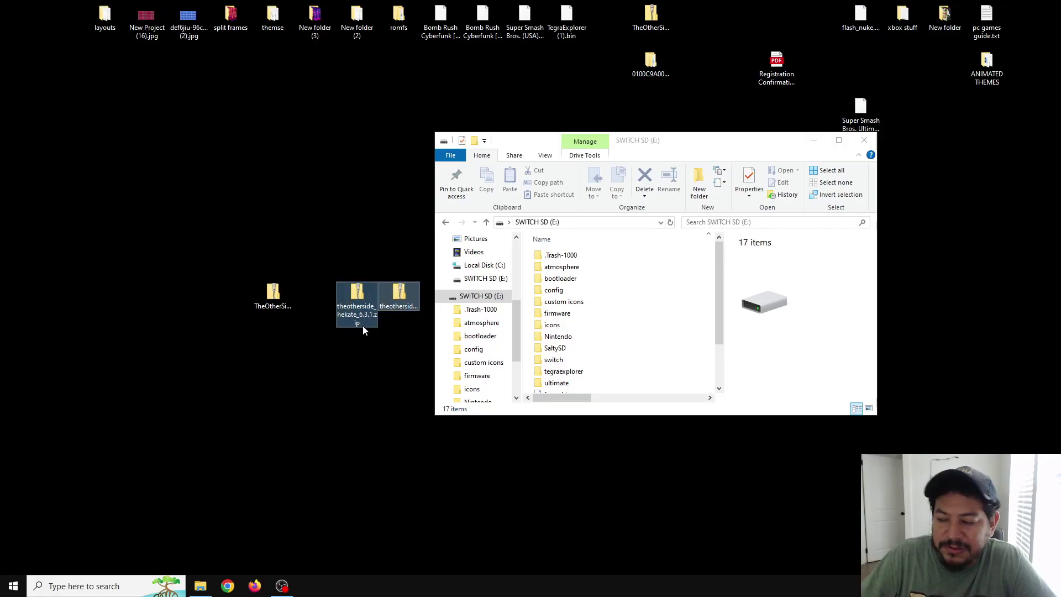
click(398, 304)
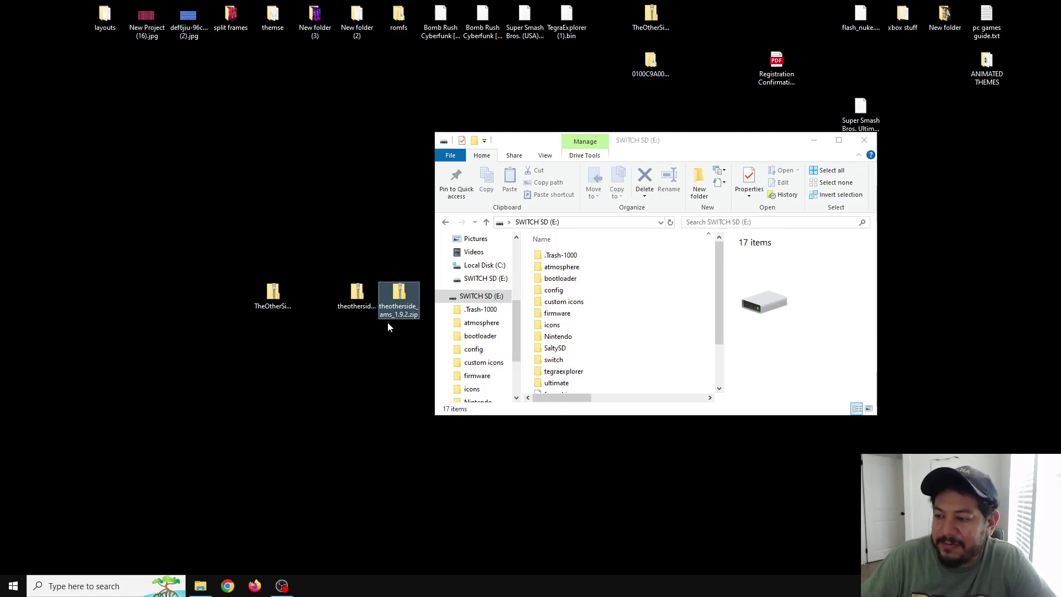
drag(402, 344, 341, 282)
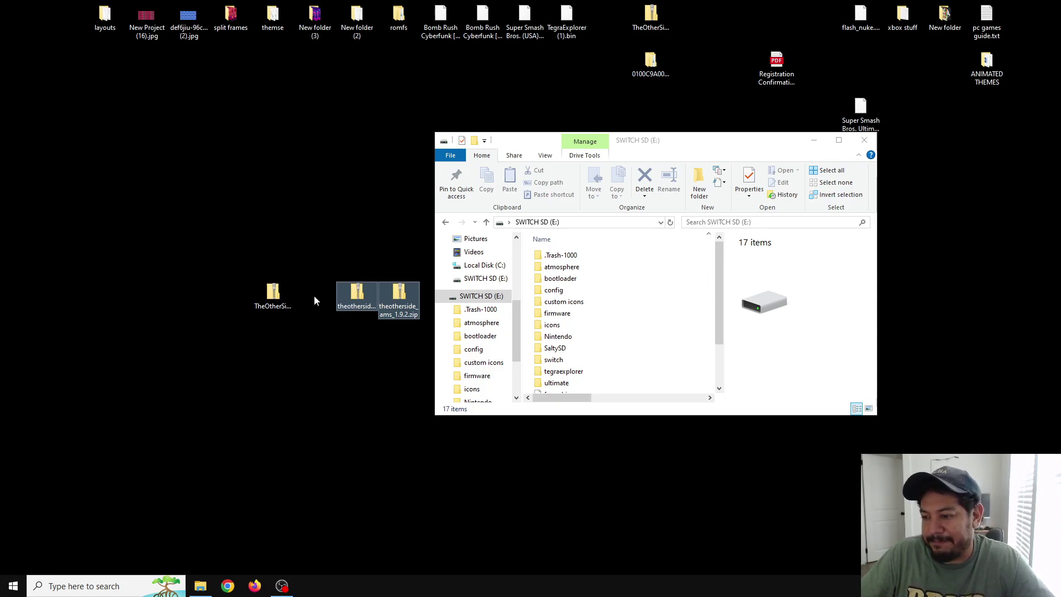
click(271, 313)
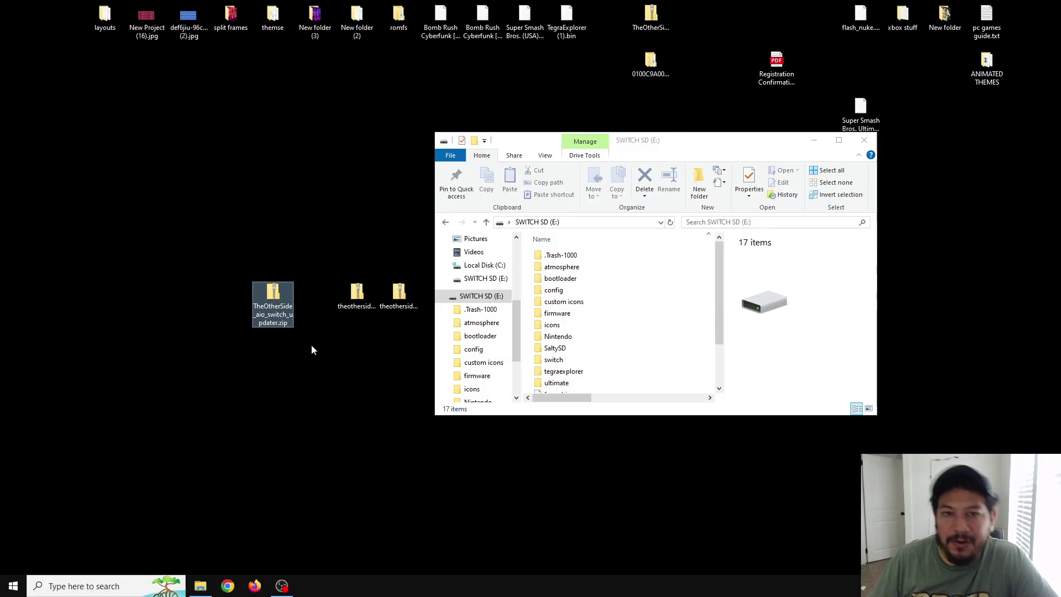
drag(410, 319, 343, 299)
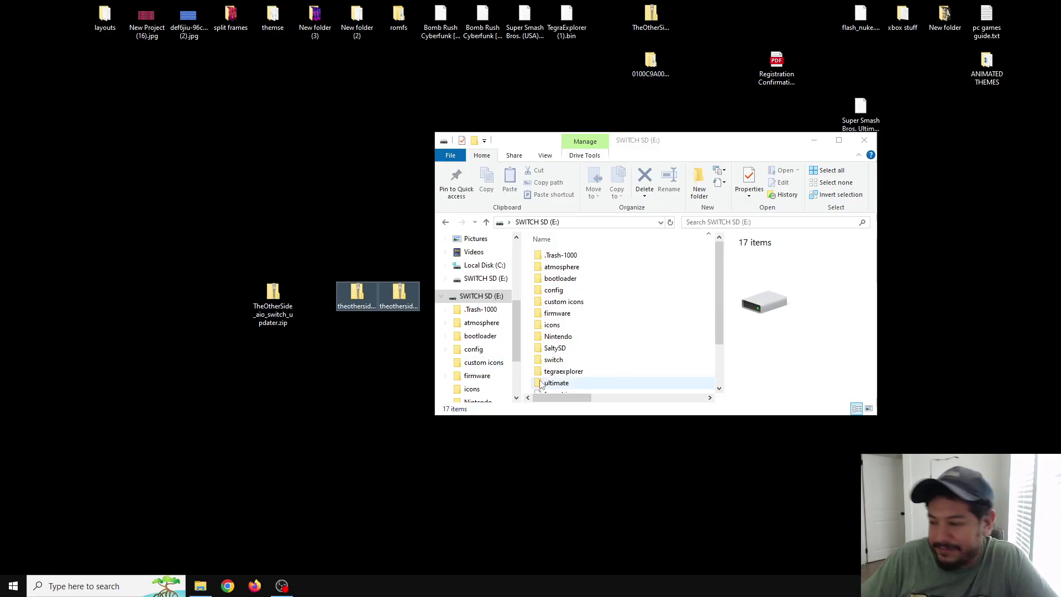
drag(690, 140, 612, 126)
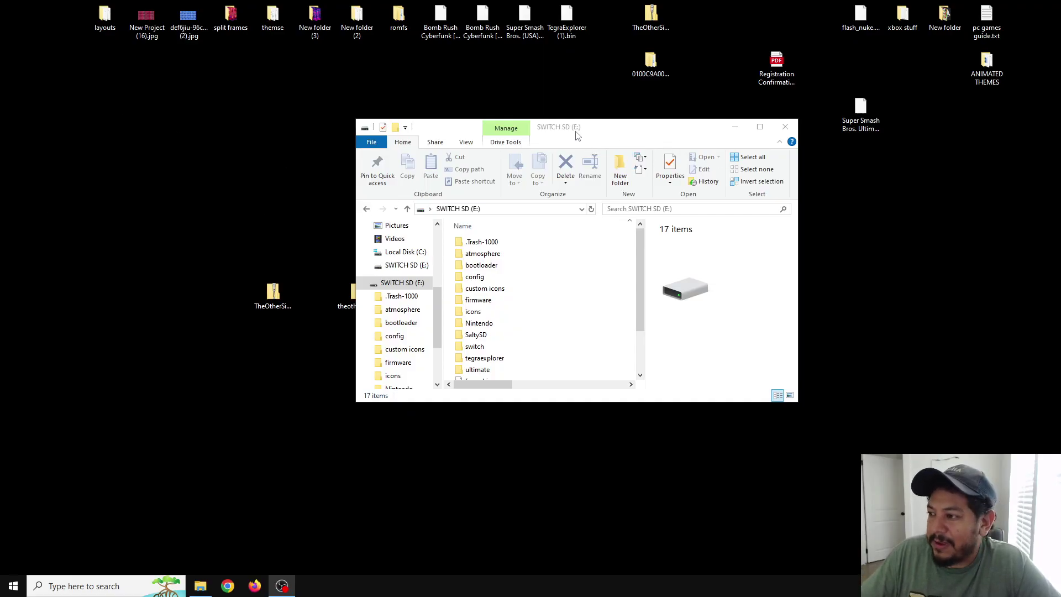
mouse_move(559, 130)
mouse_down()
mouse_move(527, 129)
mouse_move(544, 124)
mouse_up()
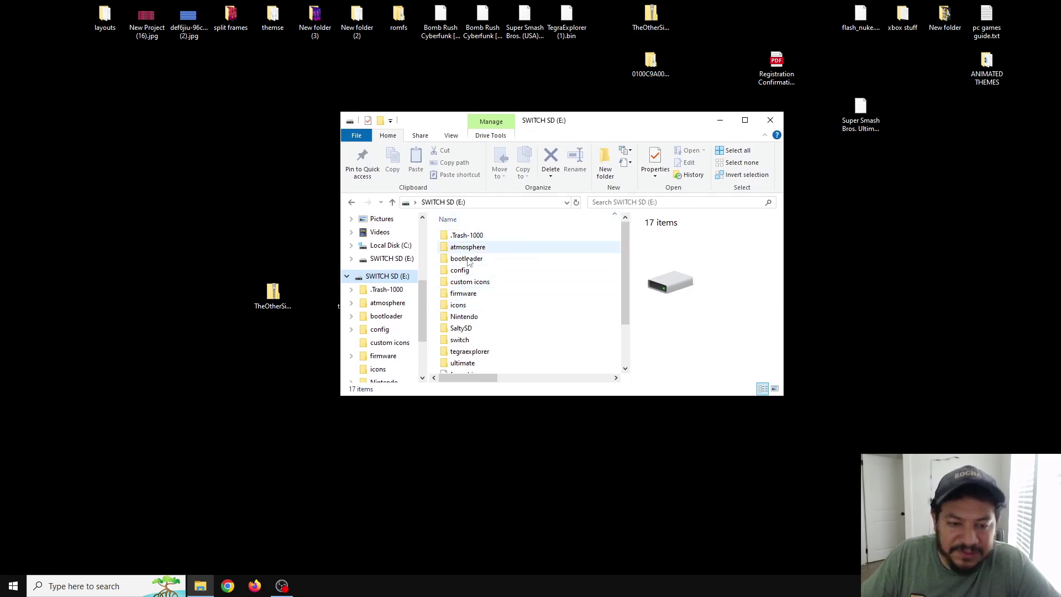
drag(556, 122, 560, 126)
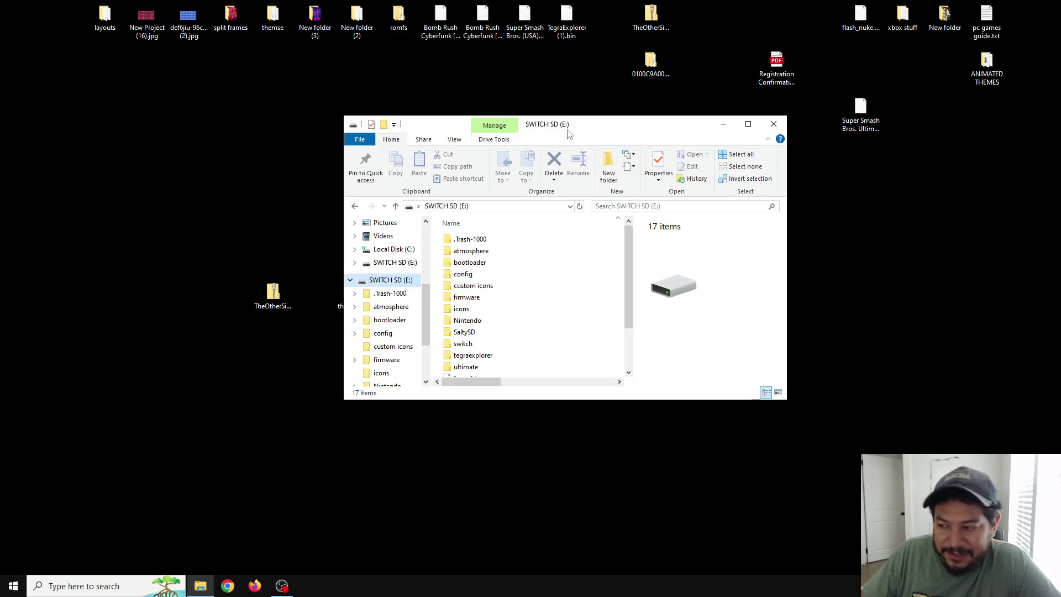
mouse_move(559, 129)
mouse_down()
mouse_move(548, 136)
mouse_move(557, 130)
mouse_up()
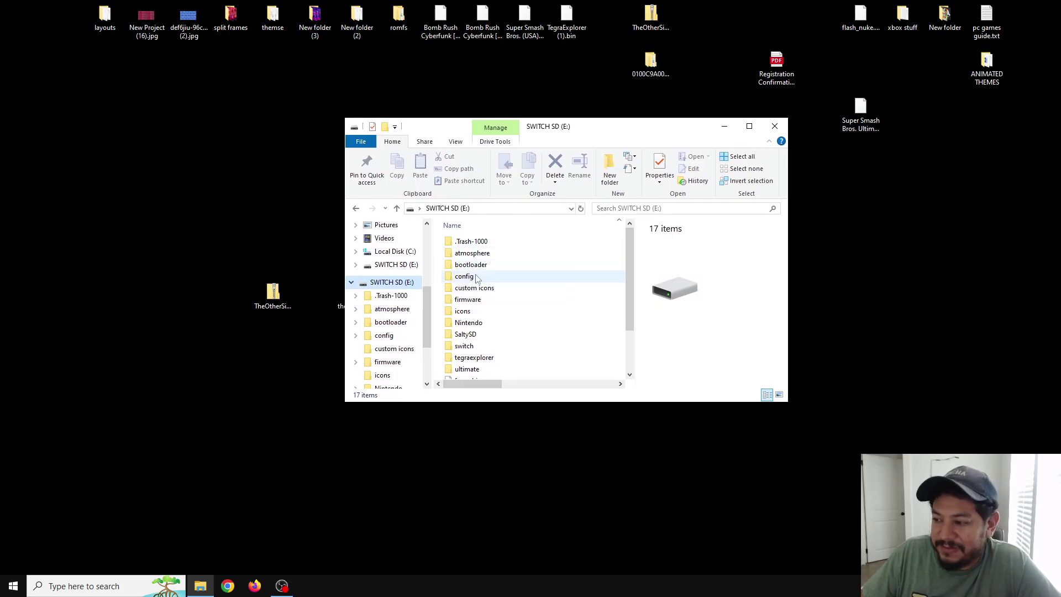
drag(553, 133, 543, 131)
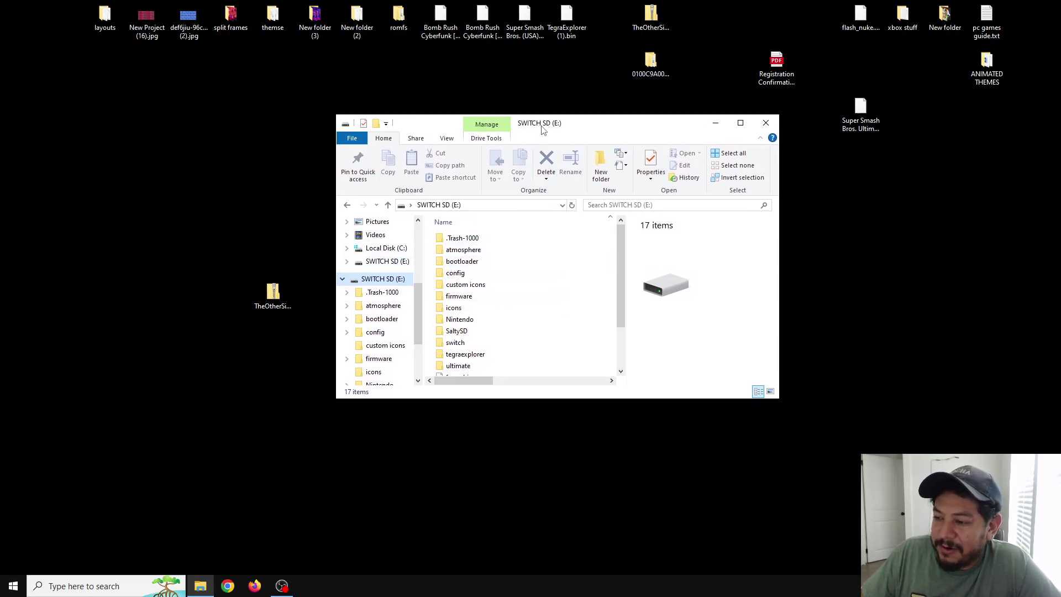
click(267, 301)
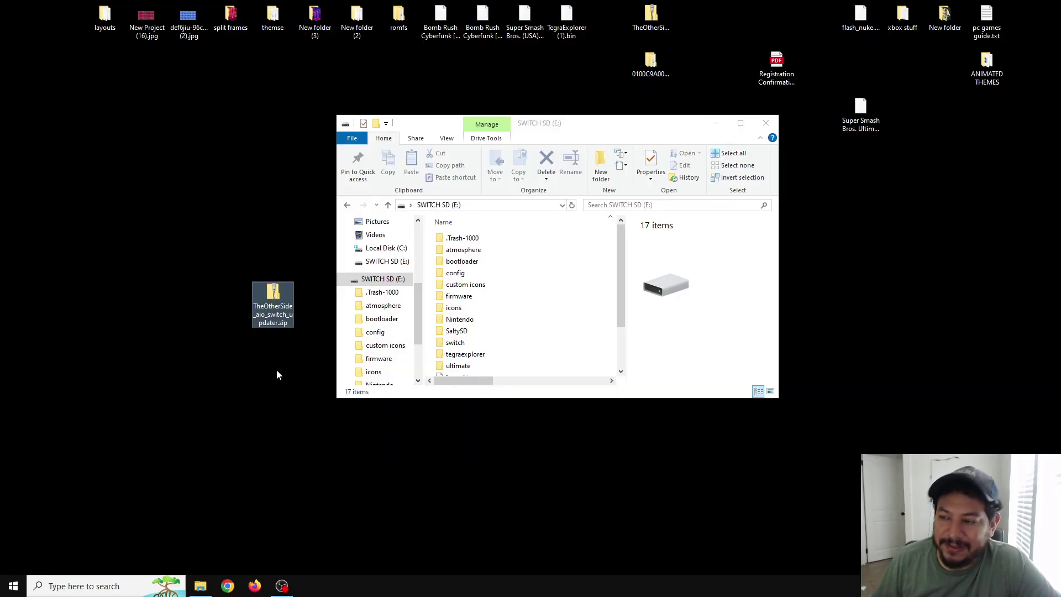
drag(553, 128, 558, 124)
click(278, 296)
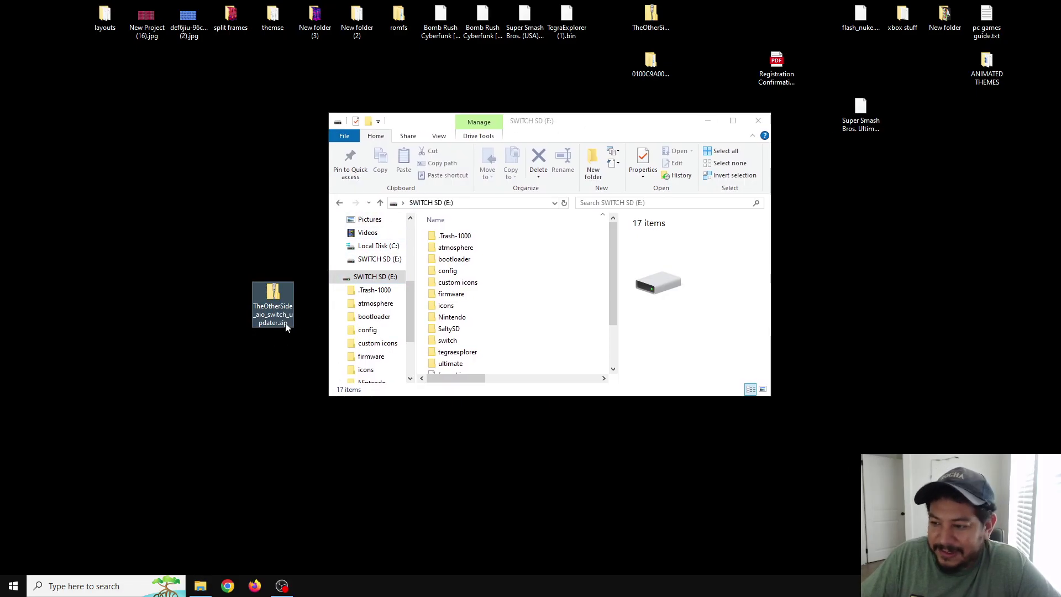
mouse_move(526, 123)
mouse_down()
mouse_move(549, 122)
mouse_move(529, 126)
mouse_up()
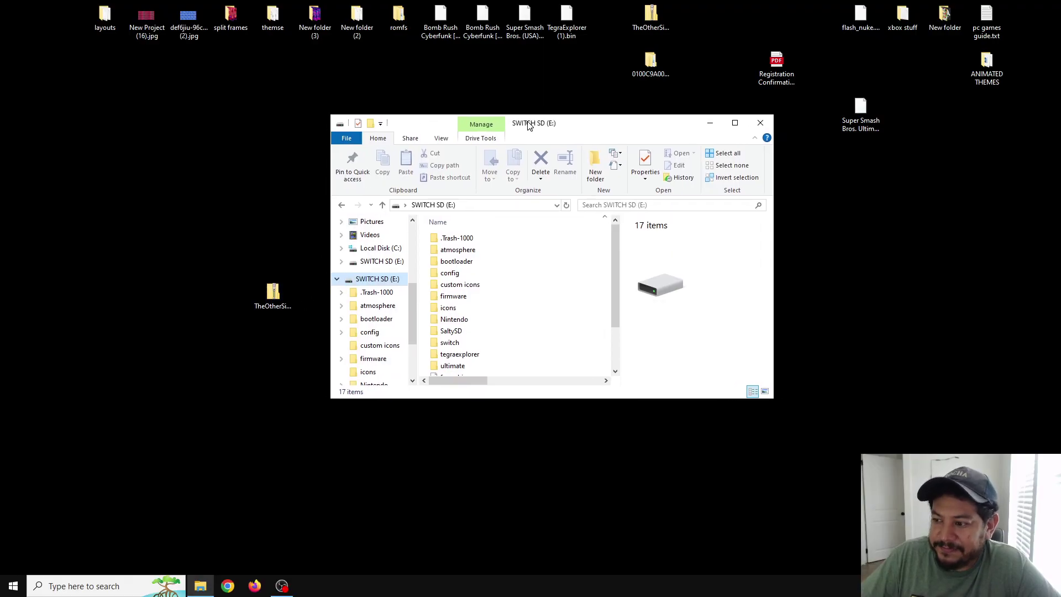
Step: Open TheOtherSide_aio_switch_updater.zip from the desktop in 7-Zip and arrange its window beside the SWITCH SD (E:) folder window
click(276, 309)
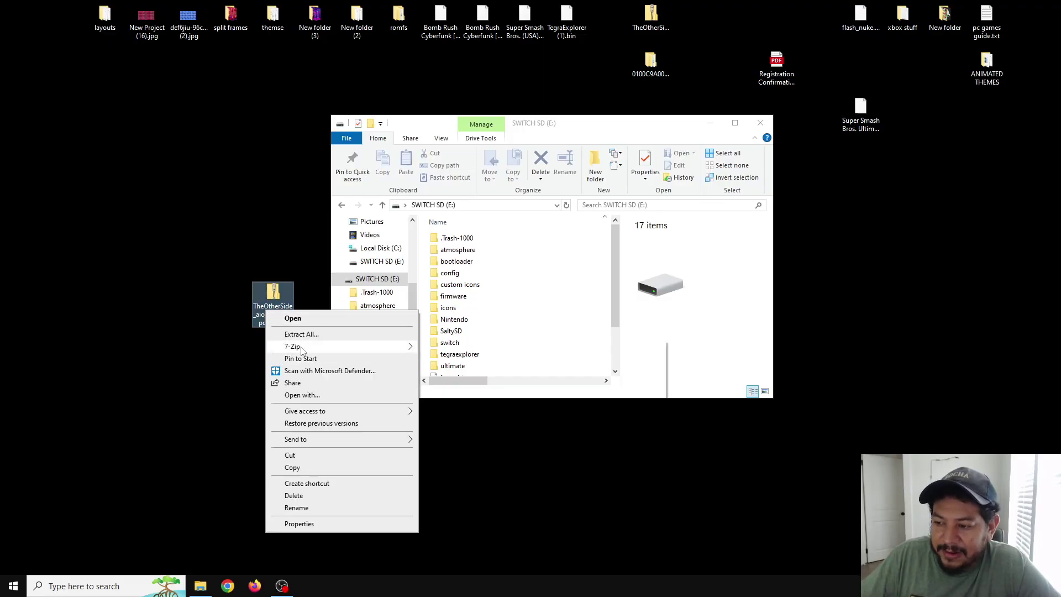
mouse_move(302, 351)
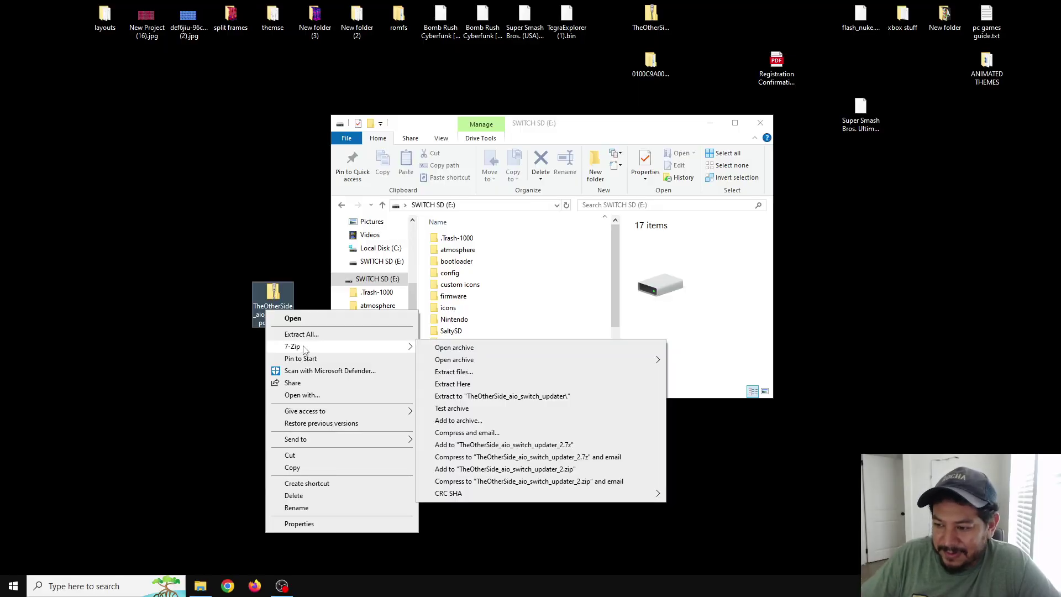
click(285, 349)
mouse_move(327, 349)
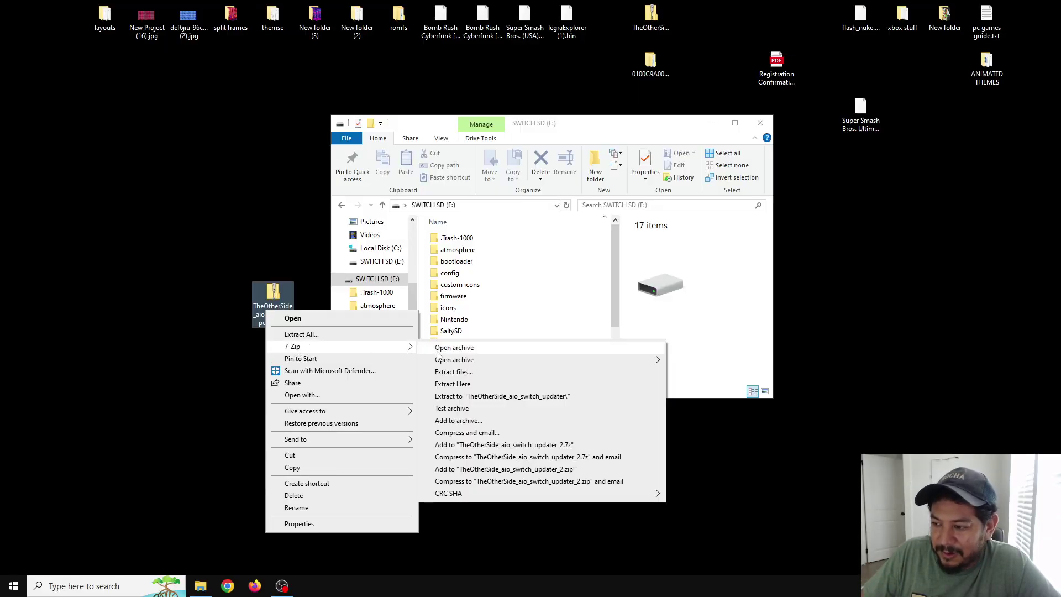
click(453, 351)
drag(695, 165, 739, 170)
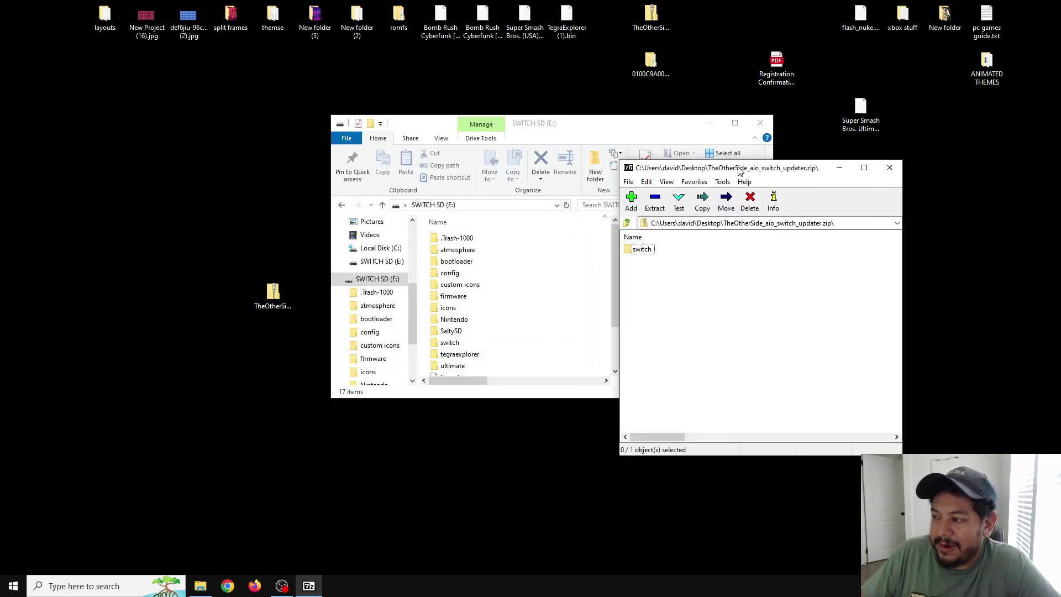
drag(591, 127, 446, 109)
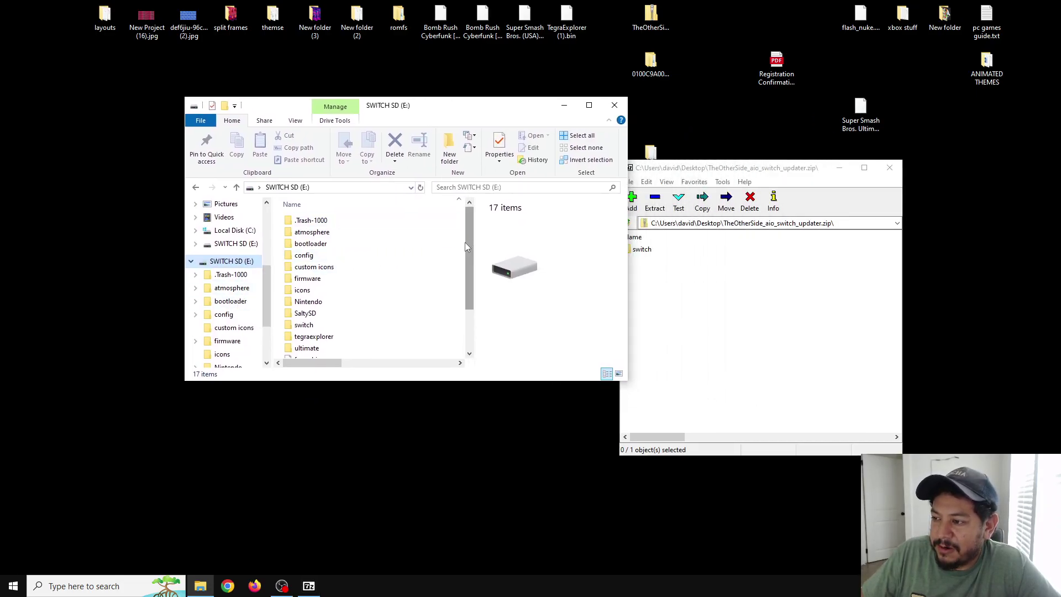
Step: Copy the archive's switch folder to the root of SWITCH SD (E:), replacing the existing aio-switch-updater.nro, and close the archive
drag(468, 265, 464, 317)
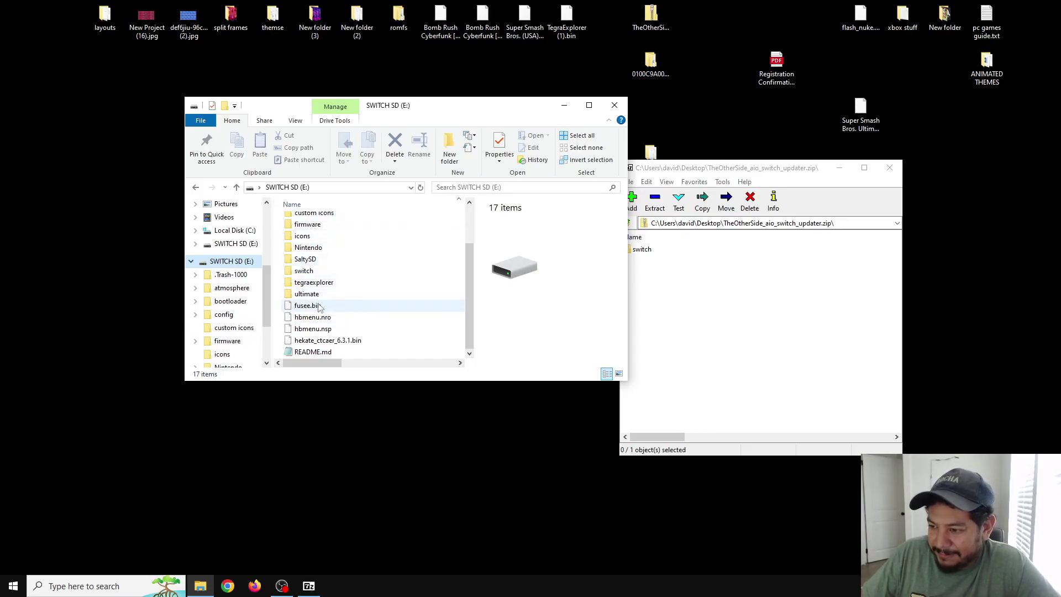
key(alt+Tab)
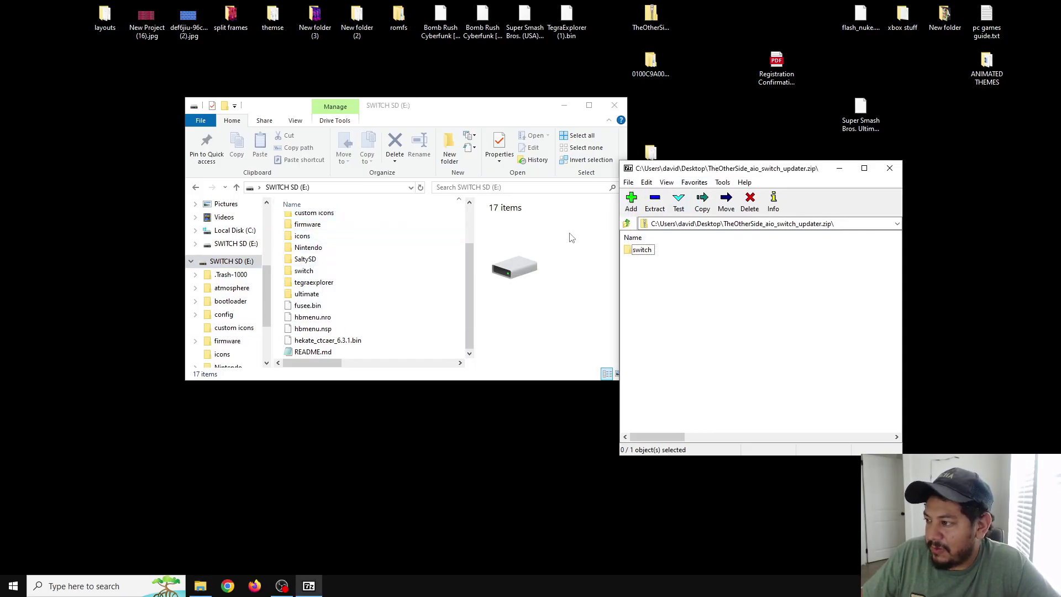
click(640, 253)
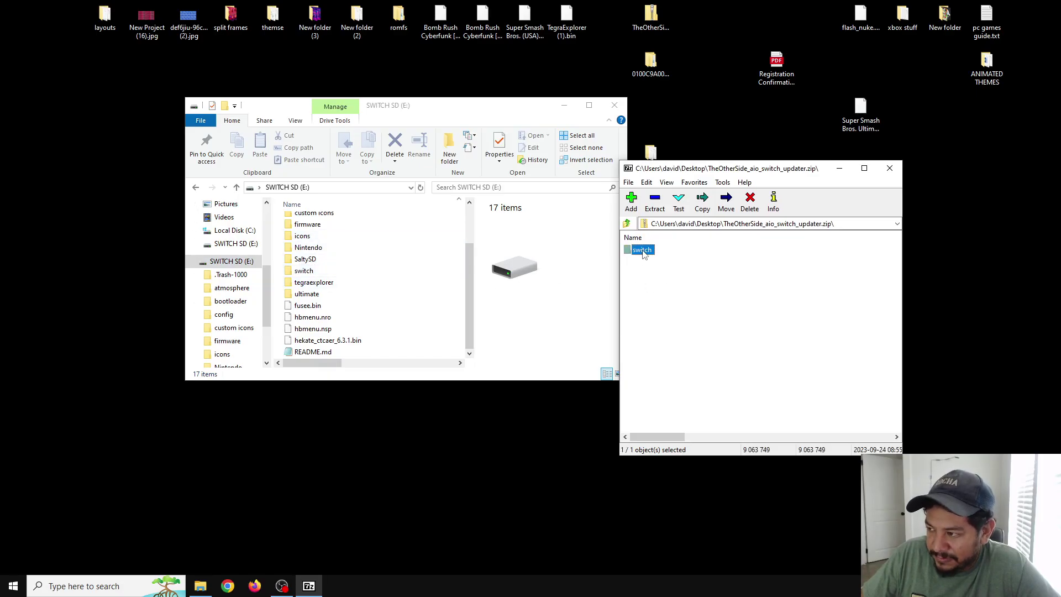
drag(643, 254, 278, 333)
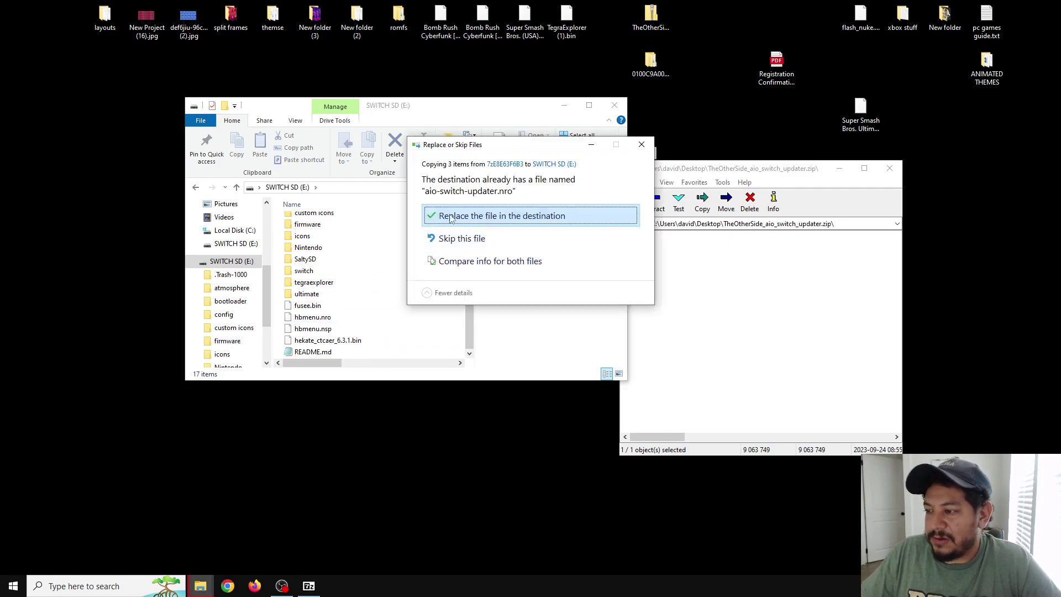
click(493, 217)
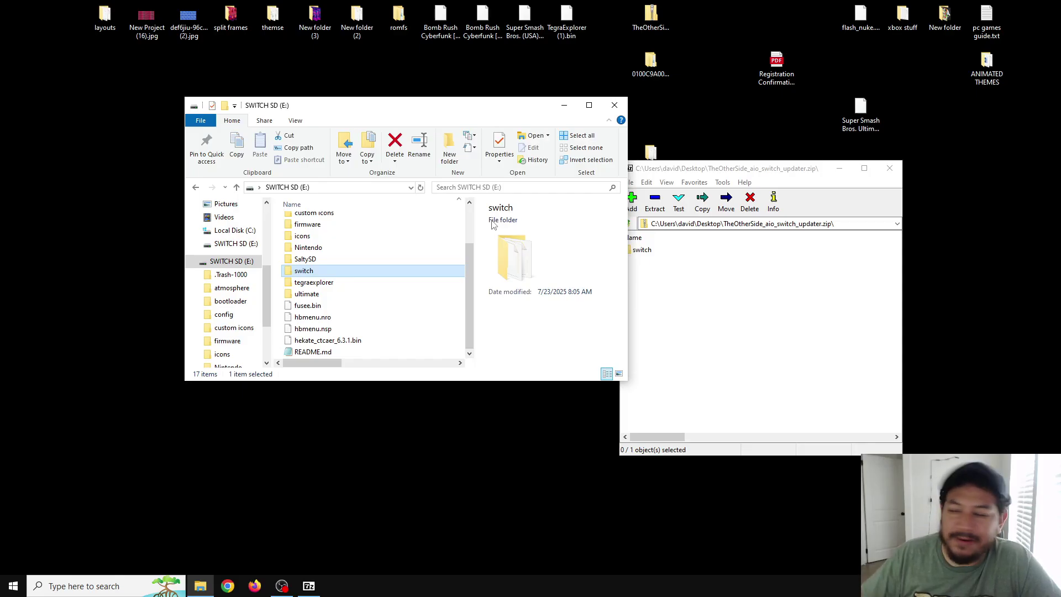
click(890, 169)
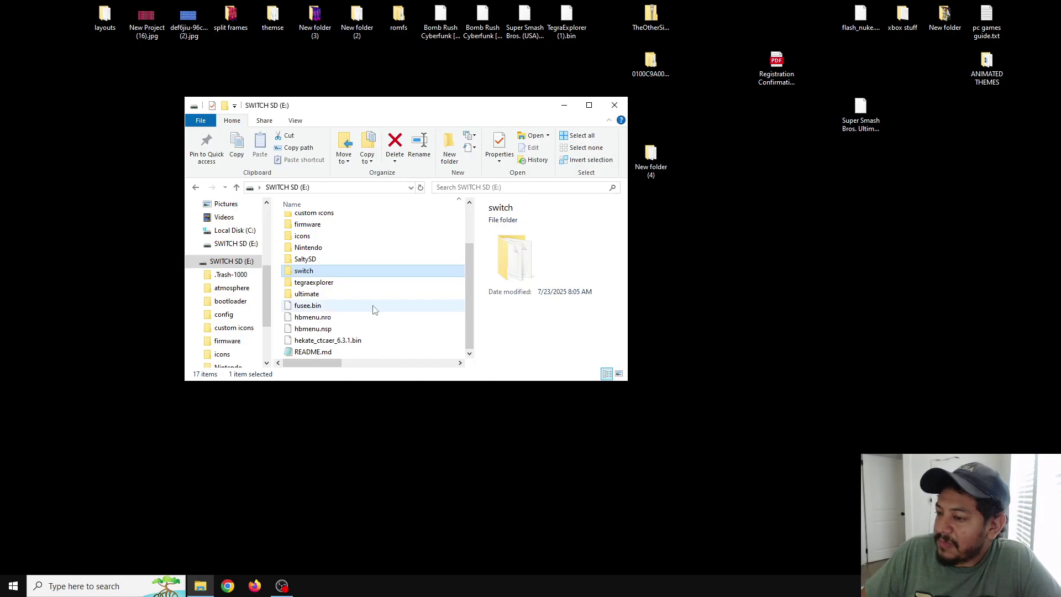
Step: Eject the SWITCH SD (E:) drive from the computer
right_click(231, 264)
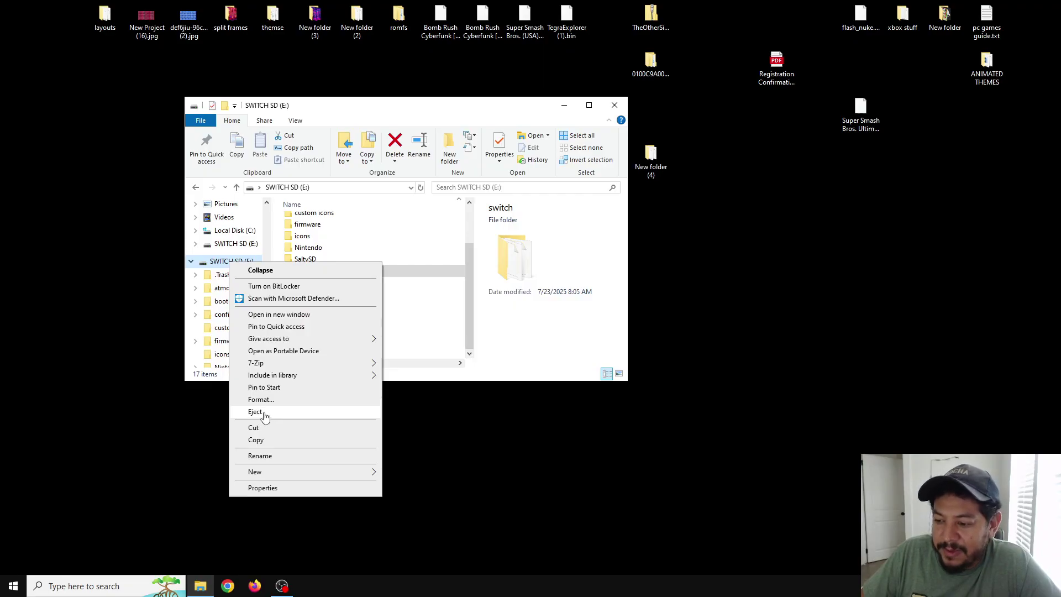
click(272, 414)
click(546, 304)
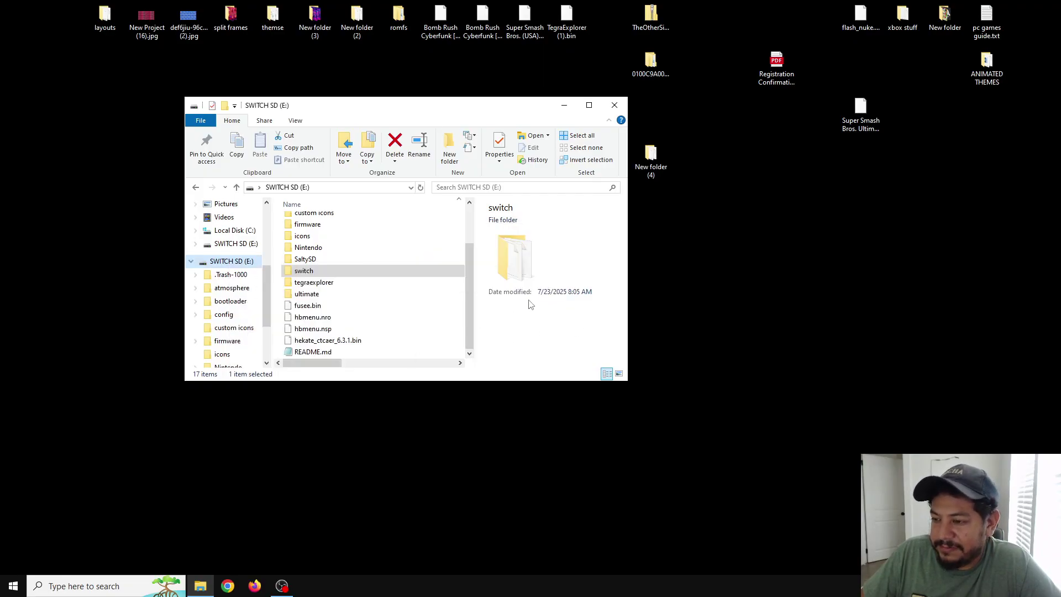
click(228, 262)
right_click(223, 261)
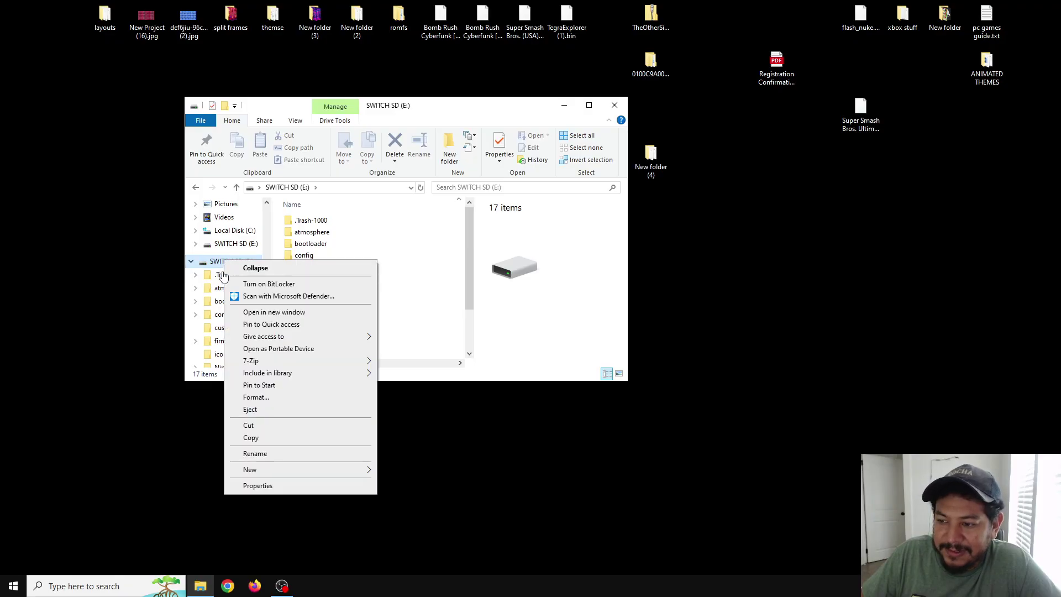
click(249, 411)
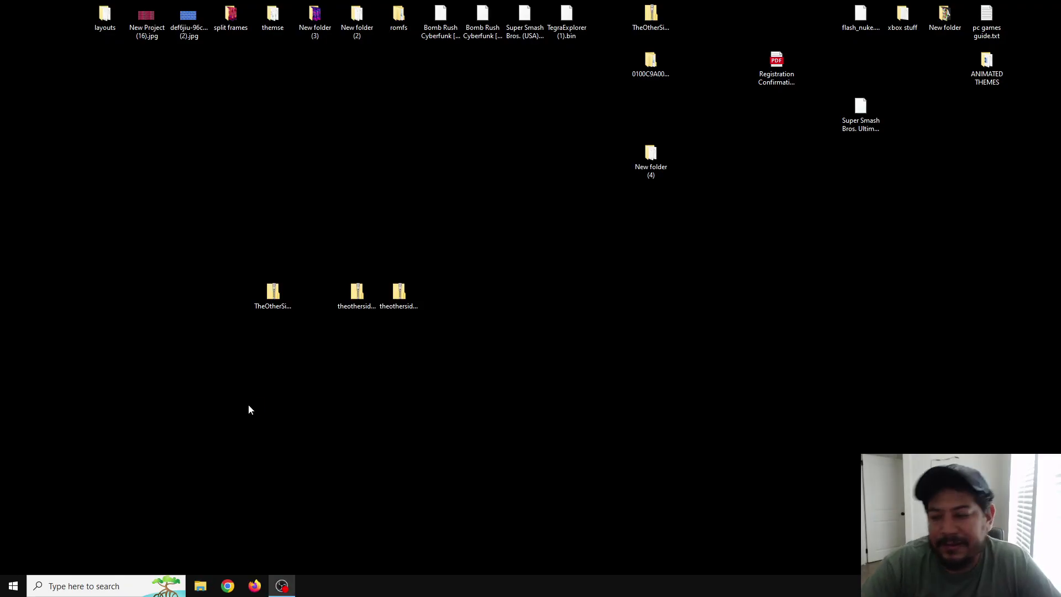
drag(457, 258, 336, 338)
drag(458, 252, 326, 338)
drag(513, 239, 331, 333)
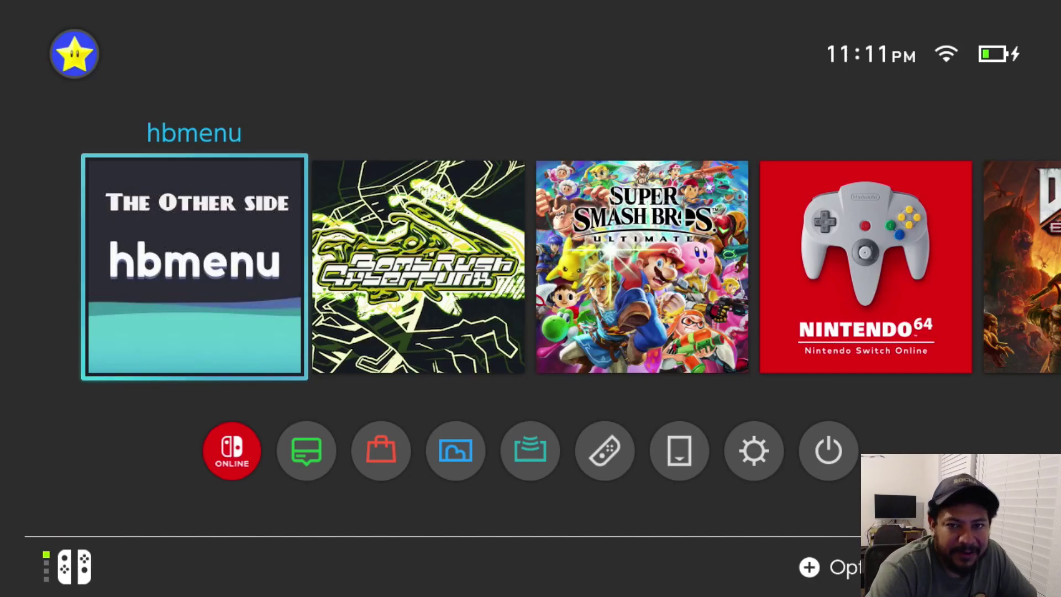
Step: Open System Settings on the Nintendo Switch
key(Down)
key(Right)
key(Right)
key(Right)
key(Right)
key(Right)
key(Right)
key(Right)
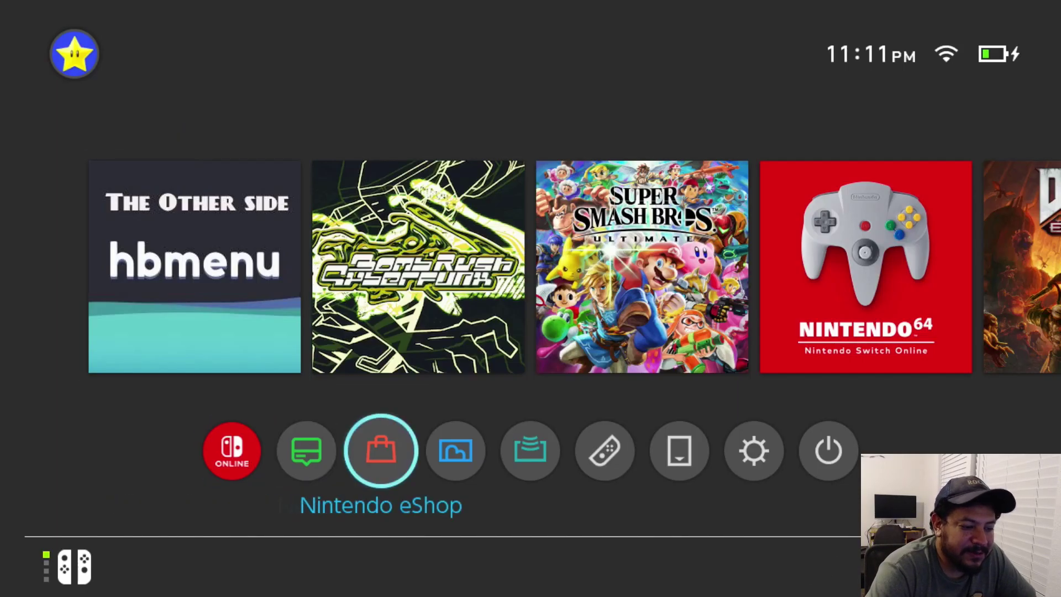
key(Return)
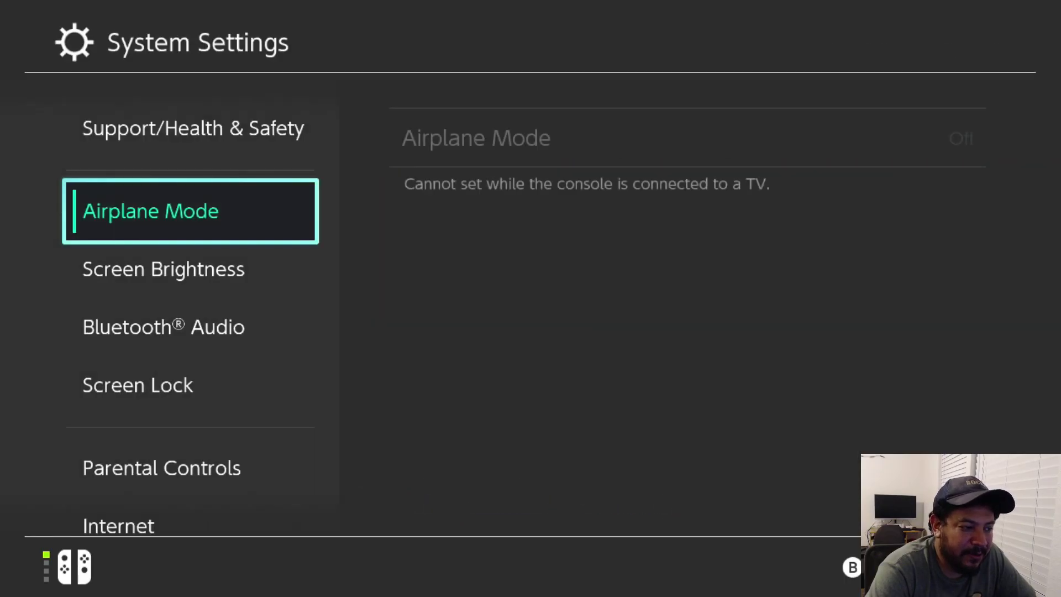
Step: Check the System Update entry in the System section of the settings and return to the HOME Menu
key(Down)
key(Down)
key(Down)
key(Down)
key(Down)
key(Down)
key(Down)
key(Down)
key(Down)
key(Down)
key(Down)
key(Down)
key(Down)
key(Down)
key(Down)
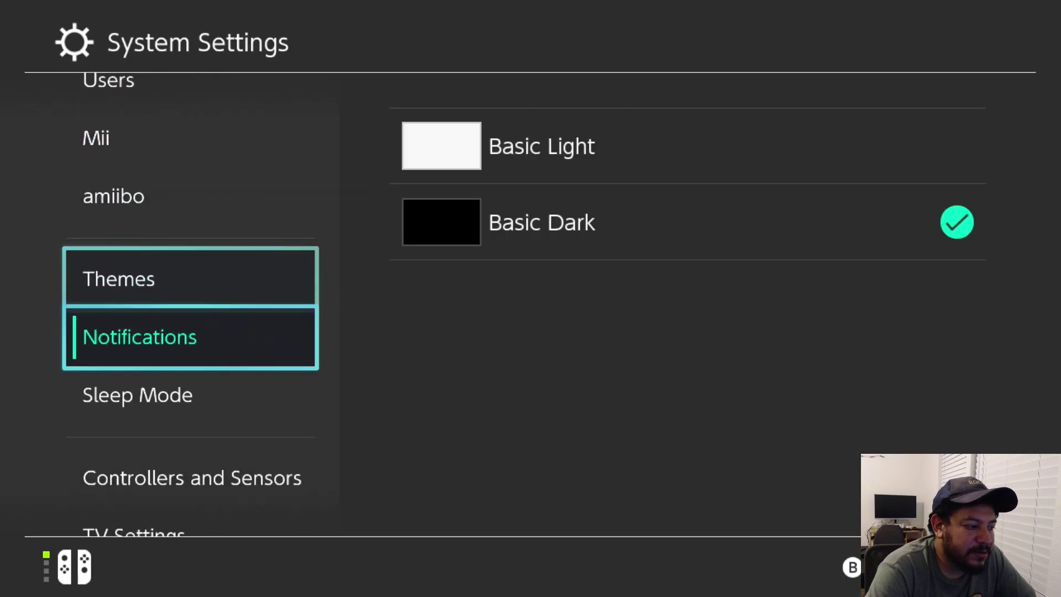
key(Right)
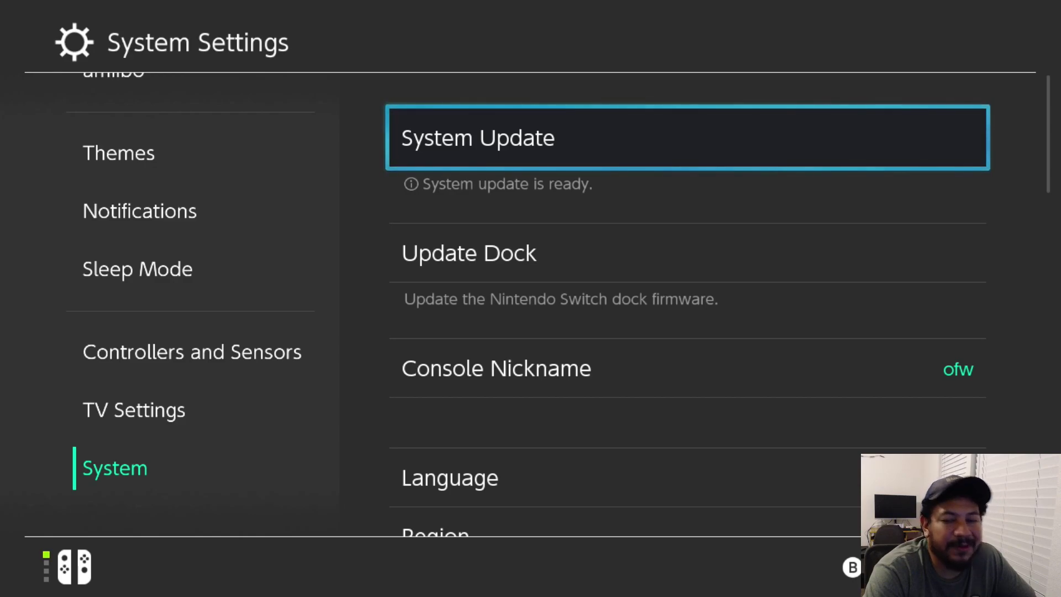
key(Down)
key(Up)
key(Down)
key(Up)
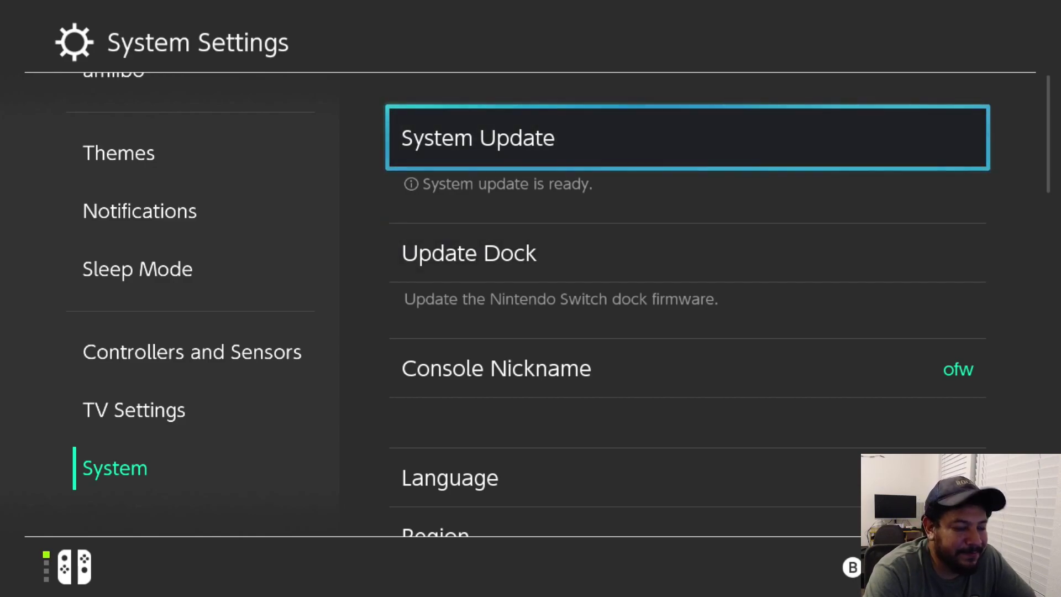
key(Escape)
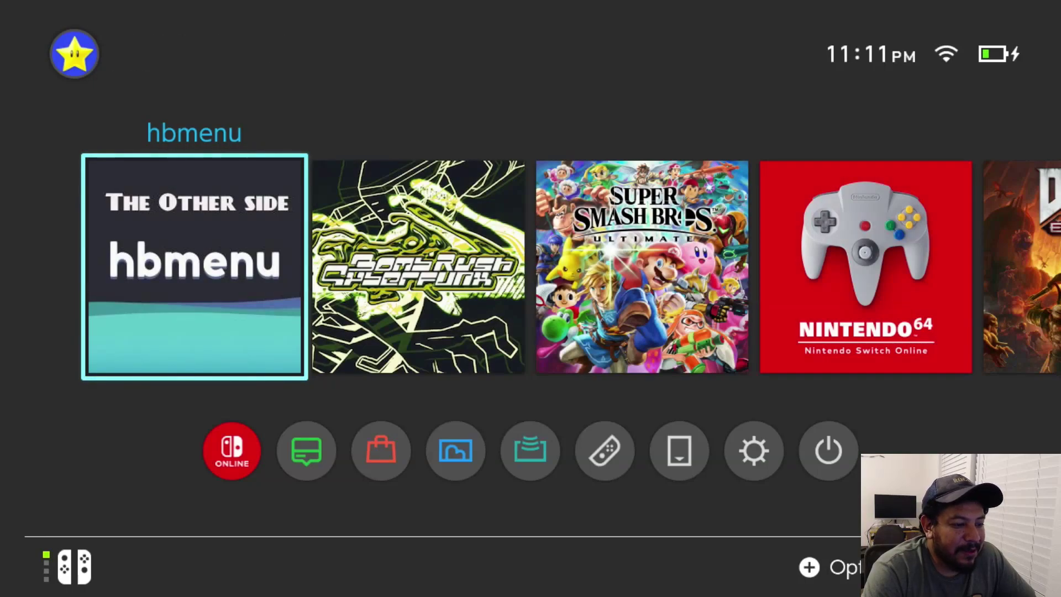
Step: Open the homebrew menu through the Album and return to the HOME Menu
key(Right)
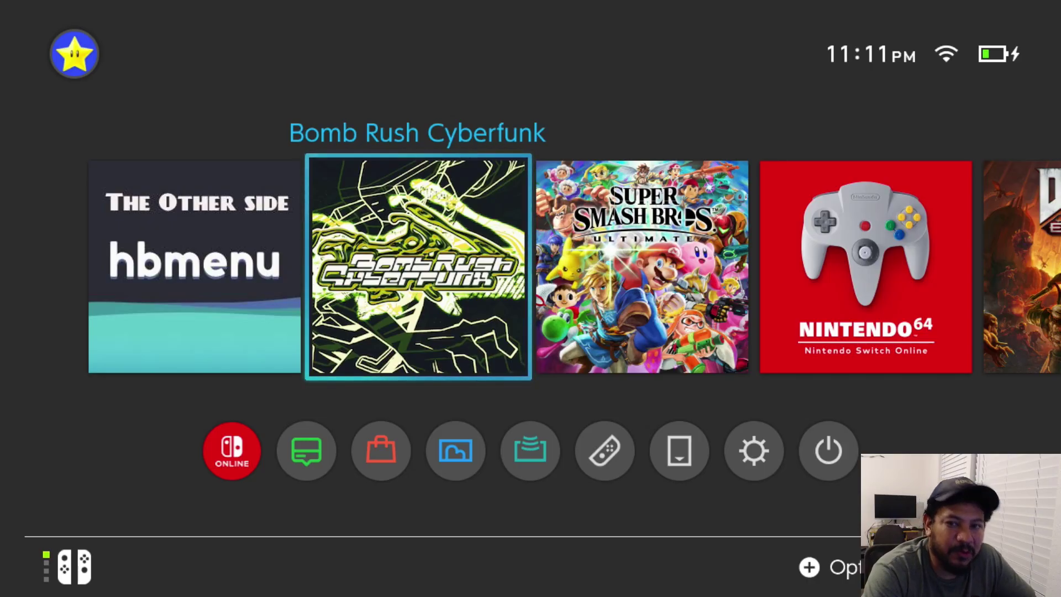
key(Down)
key(Right)
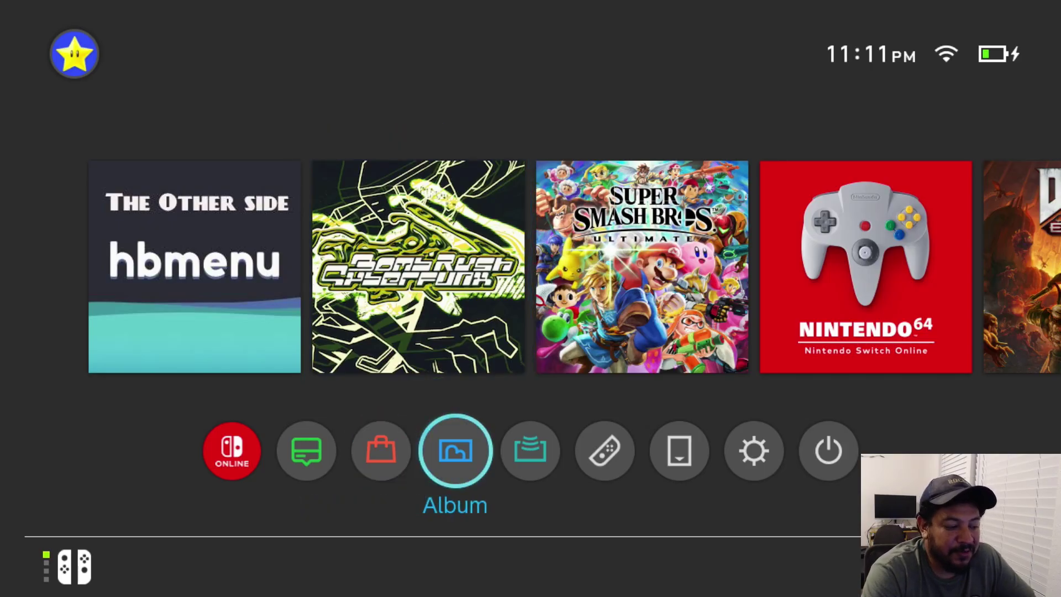
key(Return)
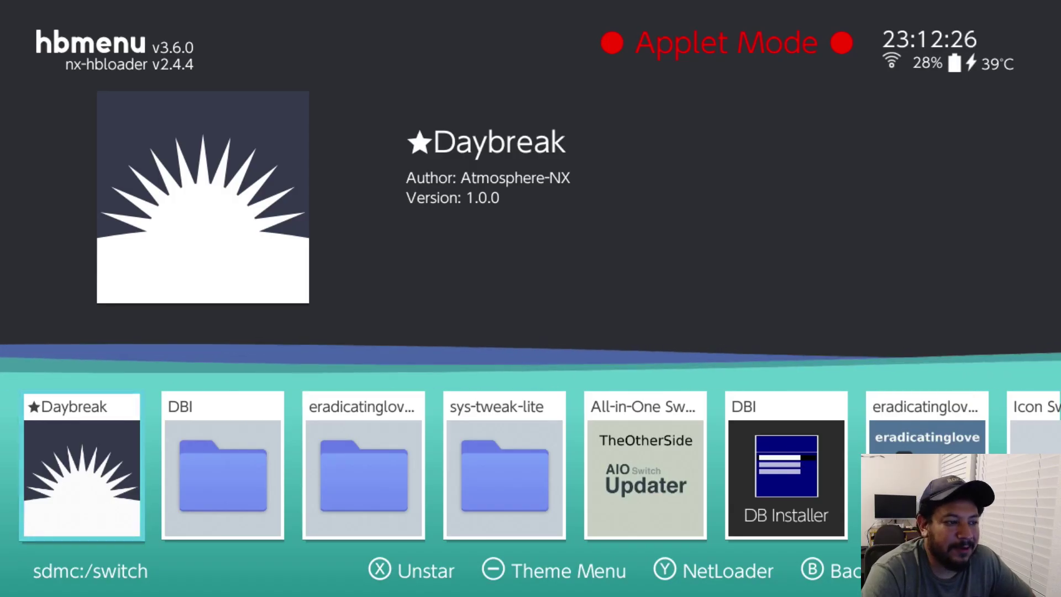
key(Home)
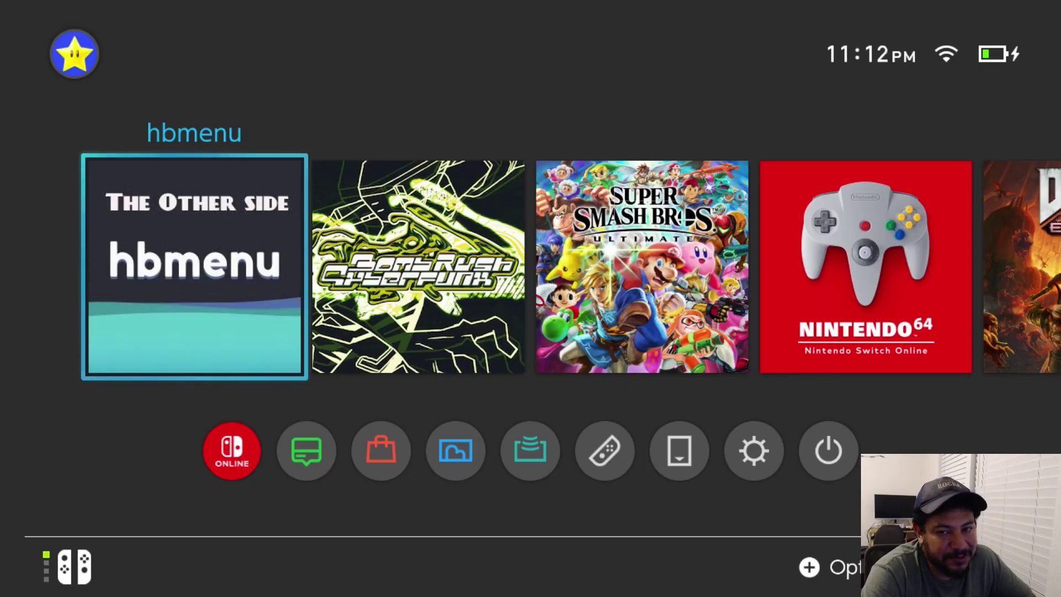
key(Right)
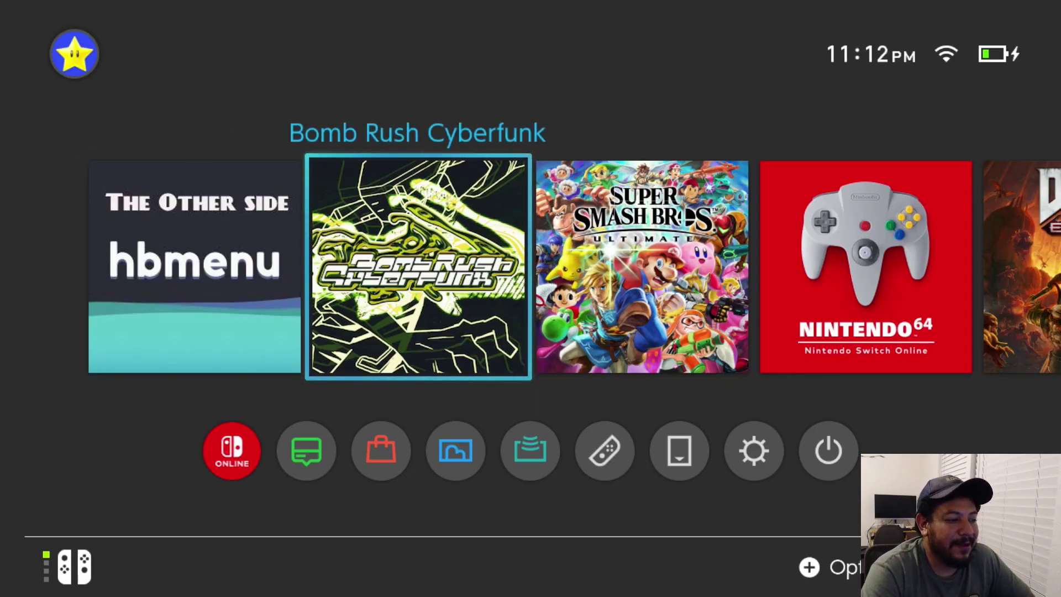